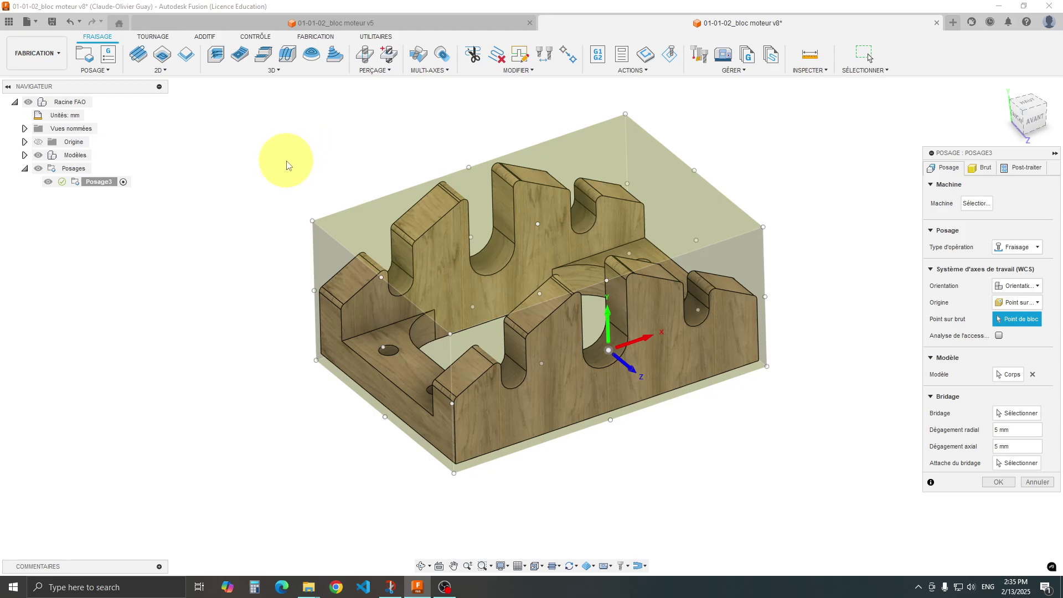
{"action": "mouse_move", "coordinate": [305, 182]}
{"action": "middle_mouse_down", "text": "shift"}
{"action": "mouse_move", "coordinate": [316, 174]}
{"action": "mouse_move", "coordinate": [308, 177]}
{"action": "mouse_move", "coordinate": [294, 149]}
{"action": "mouse_move", "coordinate": [291, 169]}
{"action": "middle_mouse_up", "text": "shift"}
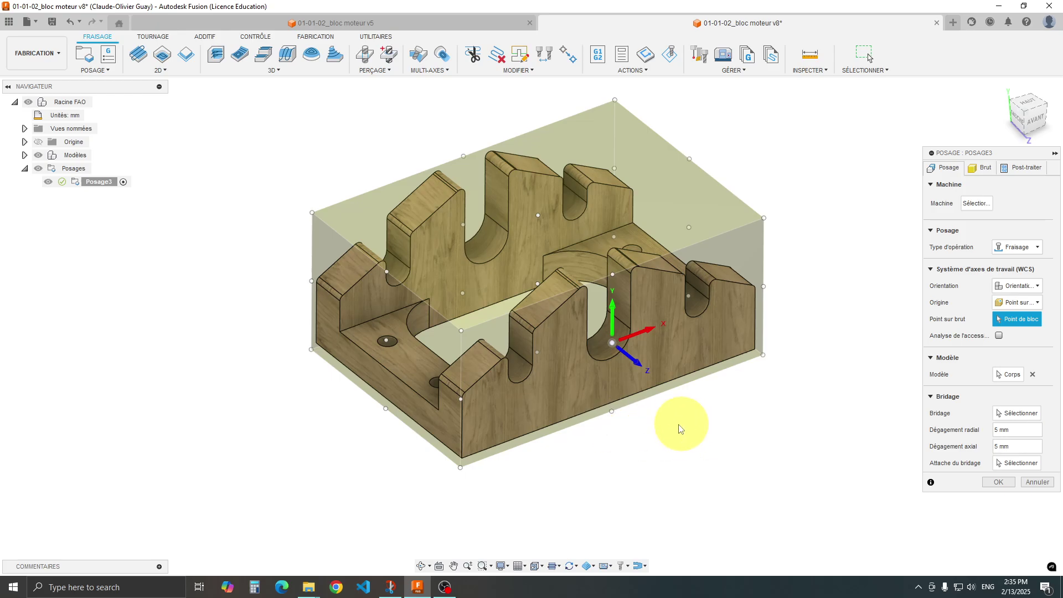
{"action": "mouse_move", "coordinate": [679, 439]}
{"action": "middle_mouse_down", "text": "shift"}
{"action": "mouse_move", "coordinate": [693, 429]}
{"action": "mouse_move", "coordinate": [674, 413]}
{"action": "mouse_move", "coordinate": [656, 416]}
{"action": "mouse_move", "coordinate": [662, 450]}
{"action": "middle_mouse_up", "text": "shift"}
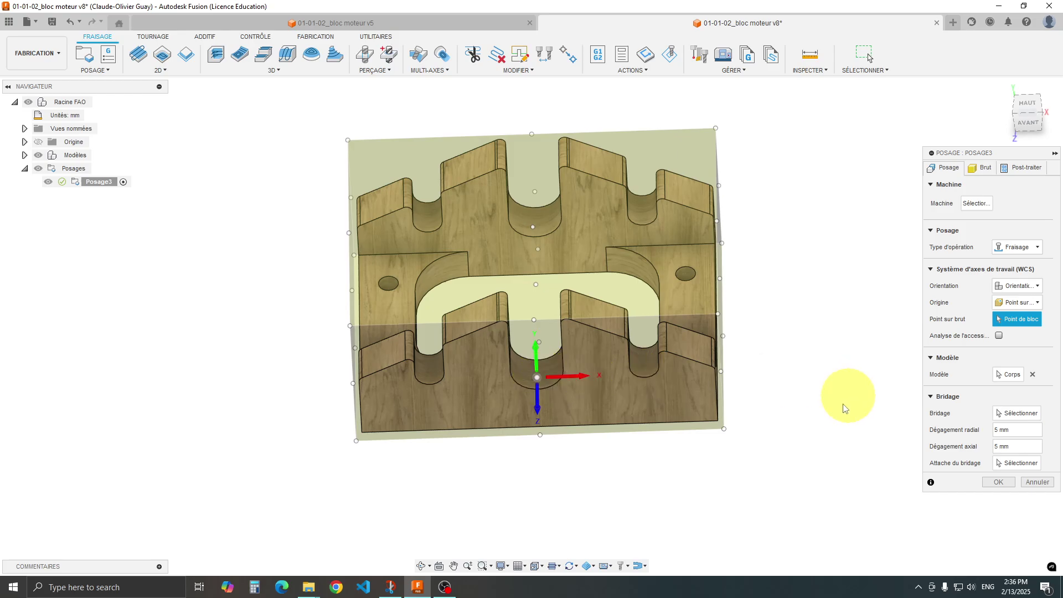
{"action": "middle_click_drag", "start_coordinate": [596, 462], "coordinate": [584, 401], "text": "shift"}
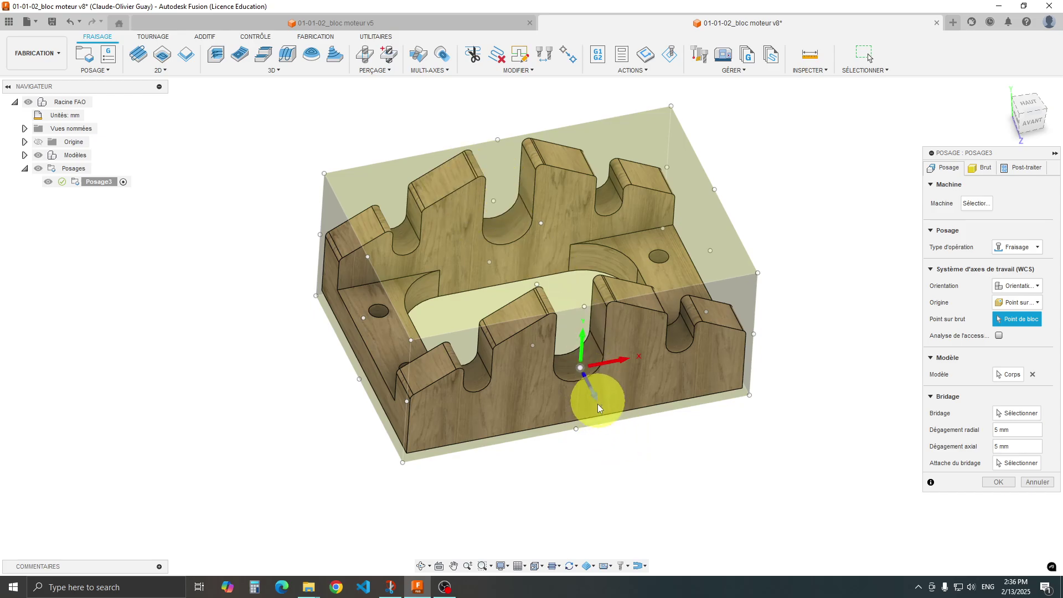
{"action": "middle_click_drag", "start_coordinate": [614, 419], "coordinate": [598, 394], "text": "shift"}
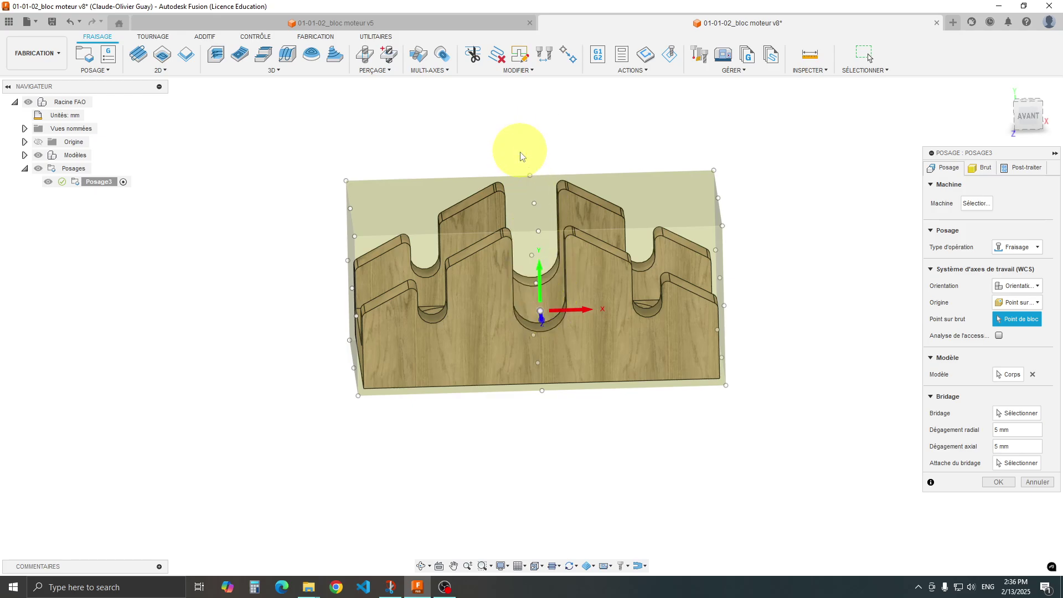
{"action": "middle_click_drag", "start_coordinate": [544, 416], "coordinate": [563, 446], "text": "shift"}
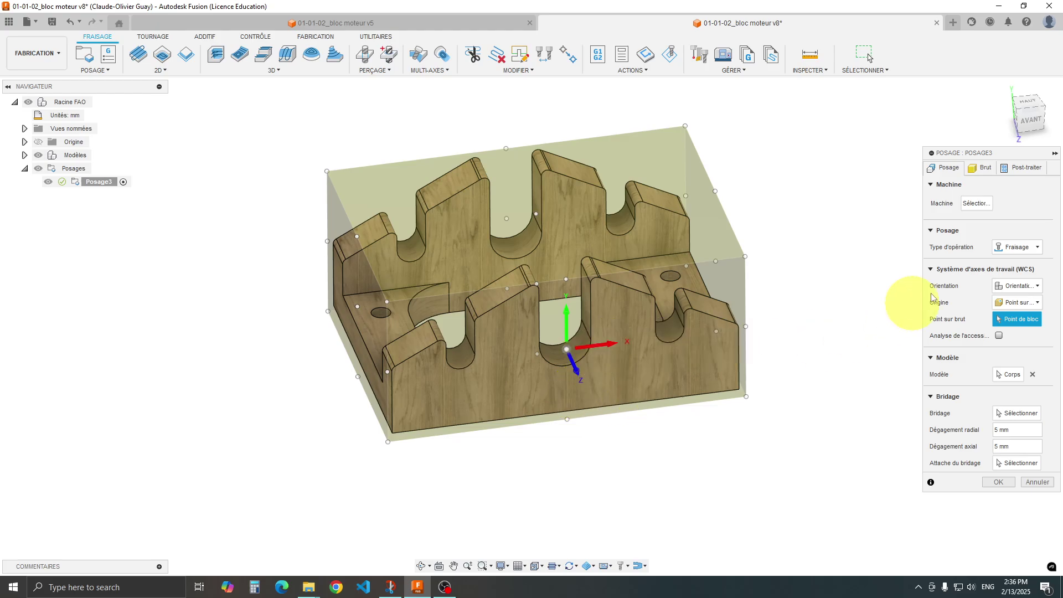
Step: Orient the setup's WCS with the X and Y axes option, using the block's short bottom side edge for X and its long front bottom edge for Y
{"action": "left_click", "coordinate": [1030, 287]}
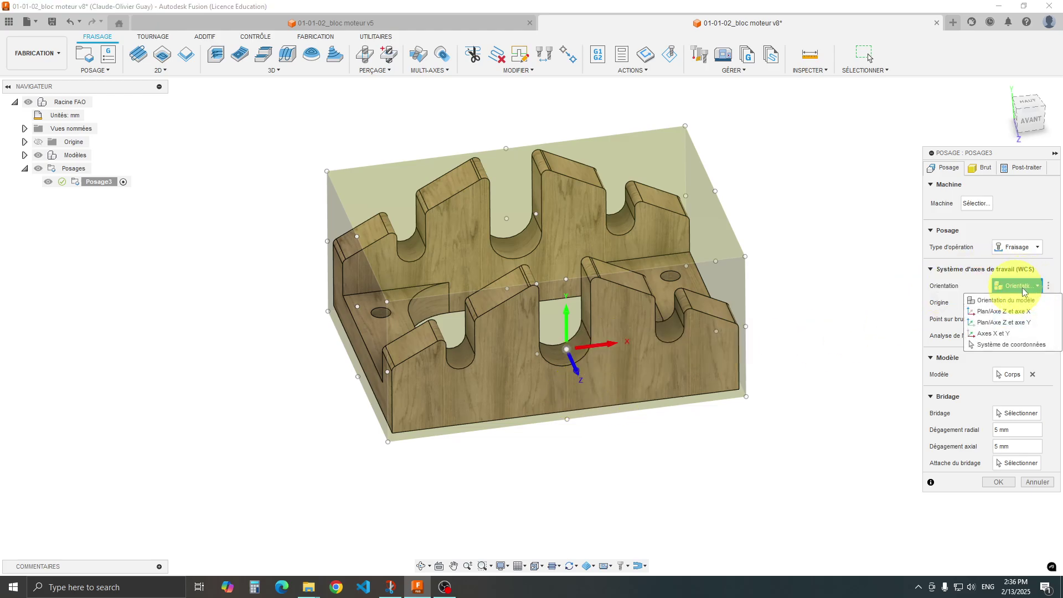
{"action": "left_click", "coordinate": [998, 334]}
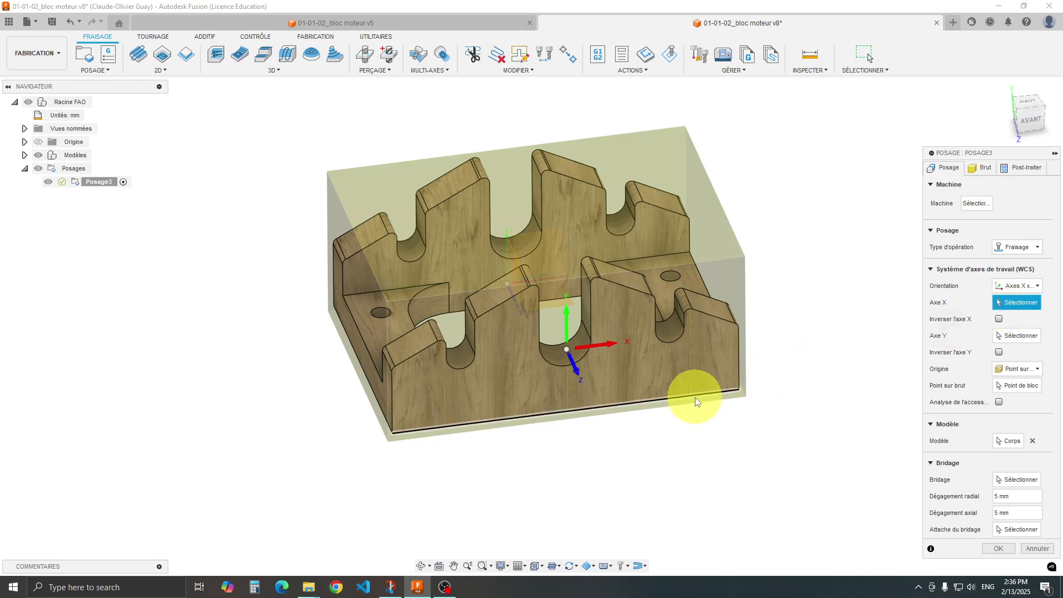
{"action": "left_click", "coordinate": [381, 400]}
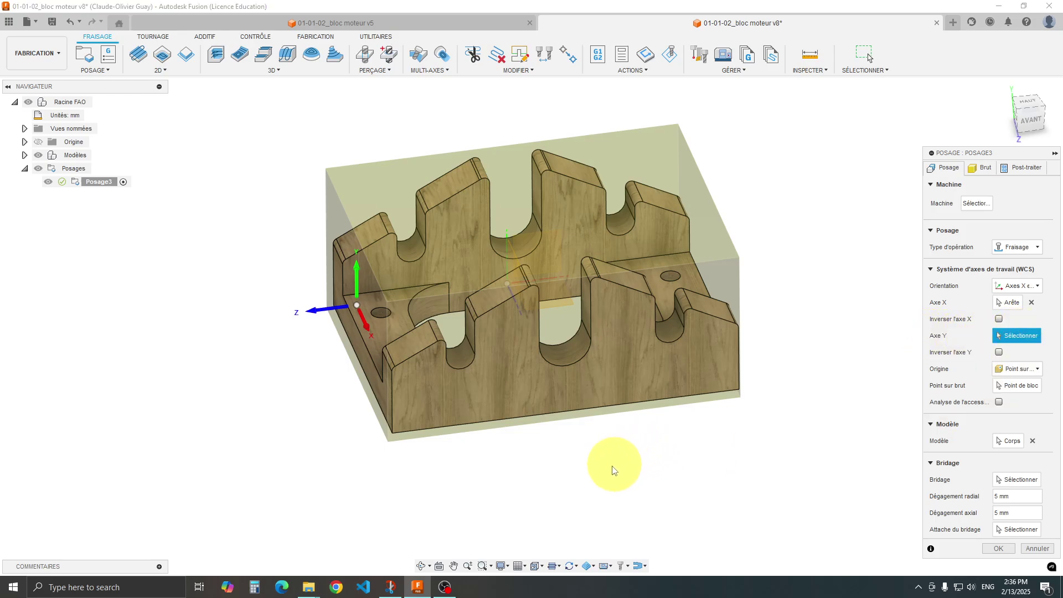
{"action": "left_click", "coordinate": [490, 419]}
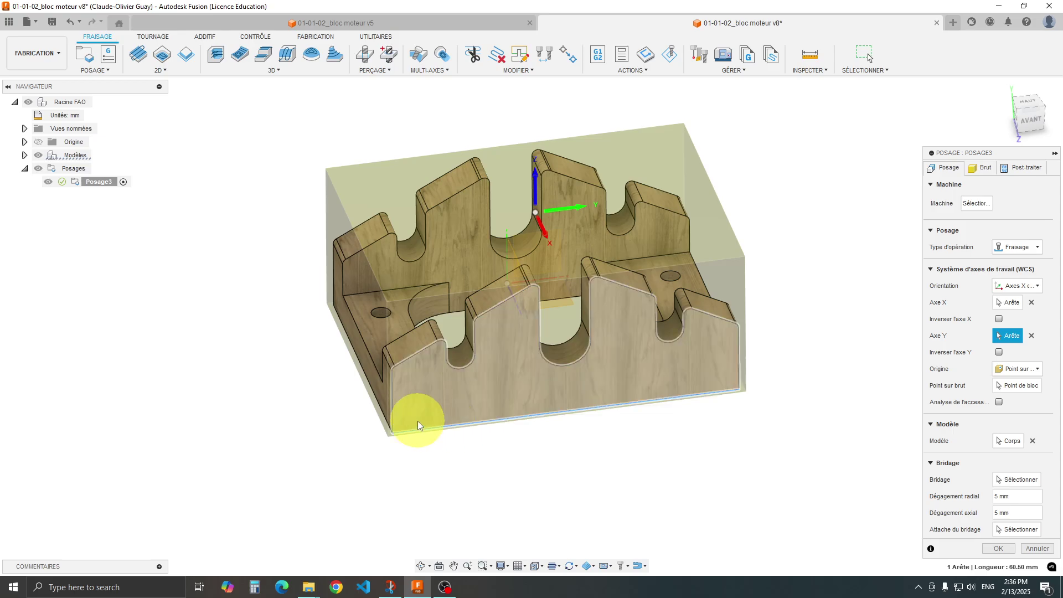
Step: Place the WCS origin on the stock box point at the lower front corner where the two axis edges meet, and accept the setup
{"action": "middle_click_drag", "start_coordinate": [582, 435], "coordinate": [650, 361], "text": "shift"}
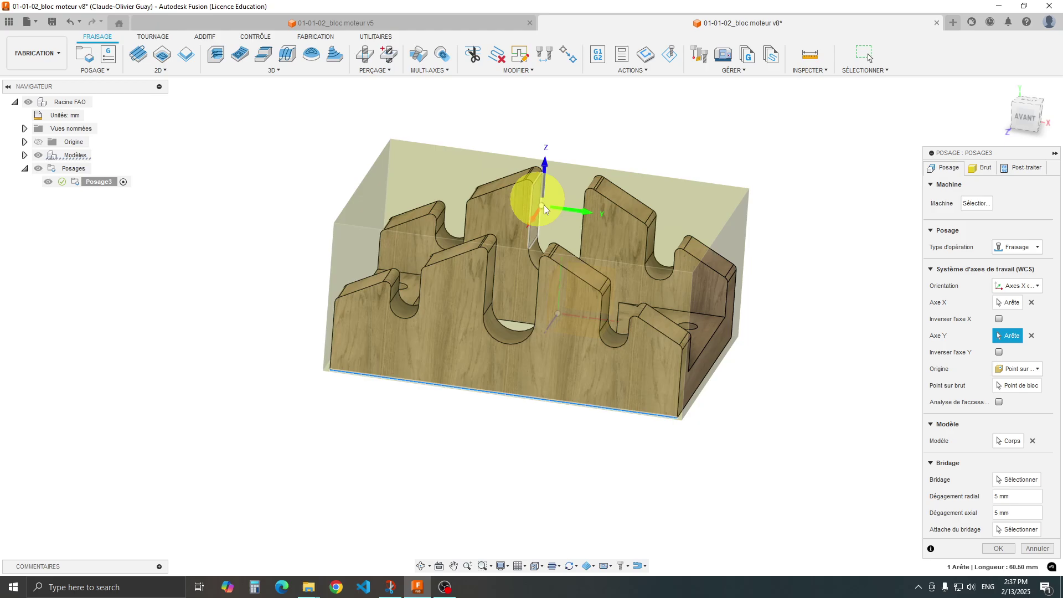
{"action": "middle_click_drag", "start_coordinate": [543, 206], "coordinate": [535, 228], "text": "shift"}
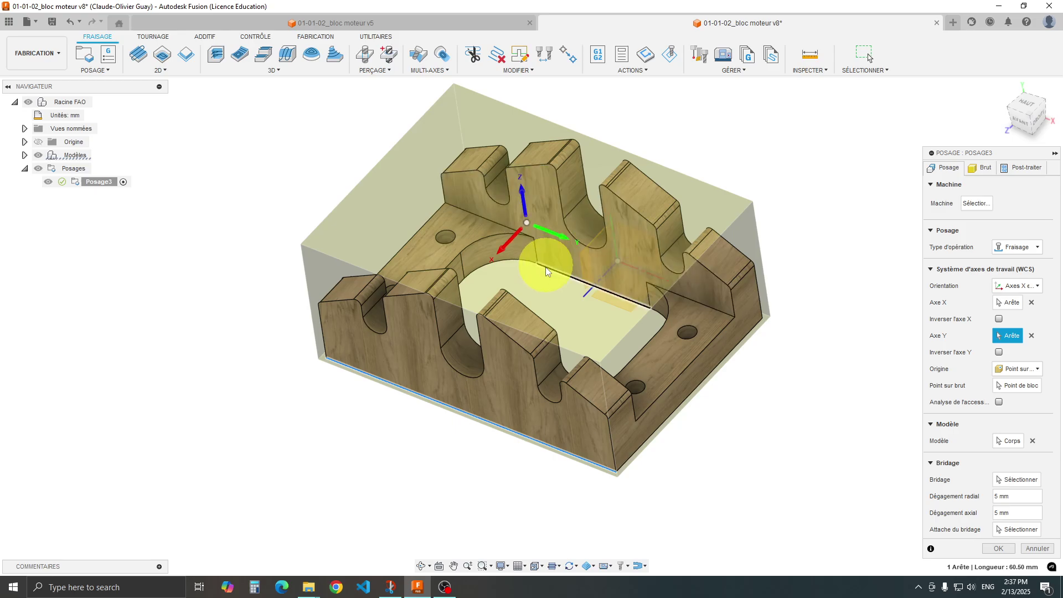
{"action": "middle_click_drag", "start_coordinate": [545, 267], "coordinate": [575, 220], "text": "shift"}
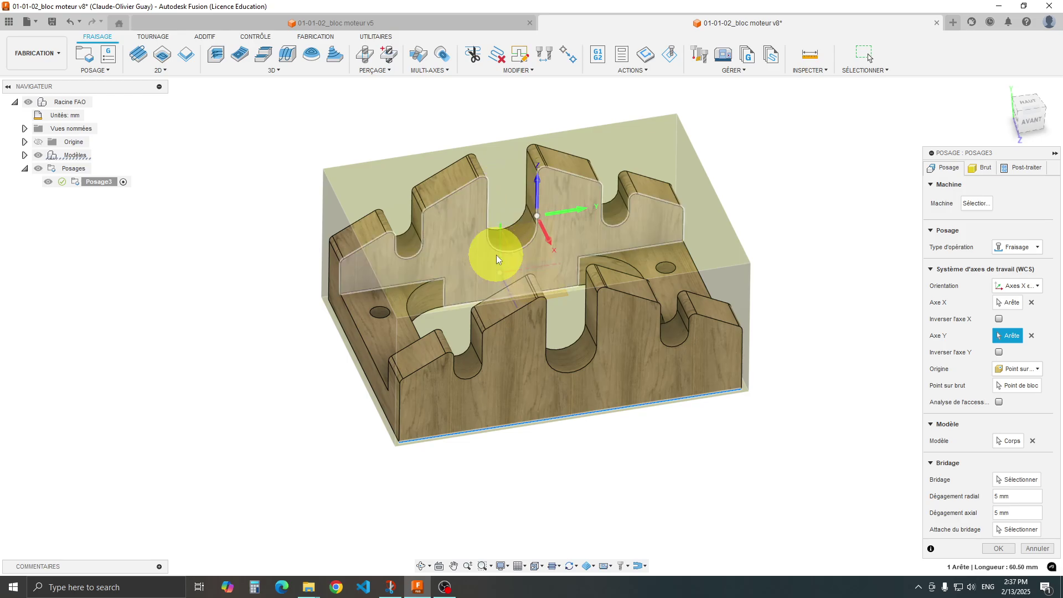
{"action": "left_click", "coordinate": [1017, 387]}
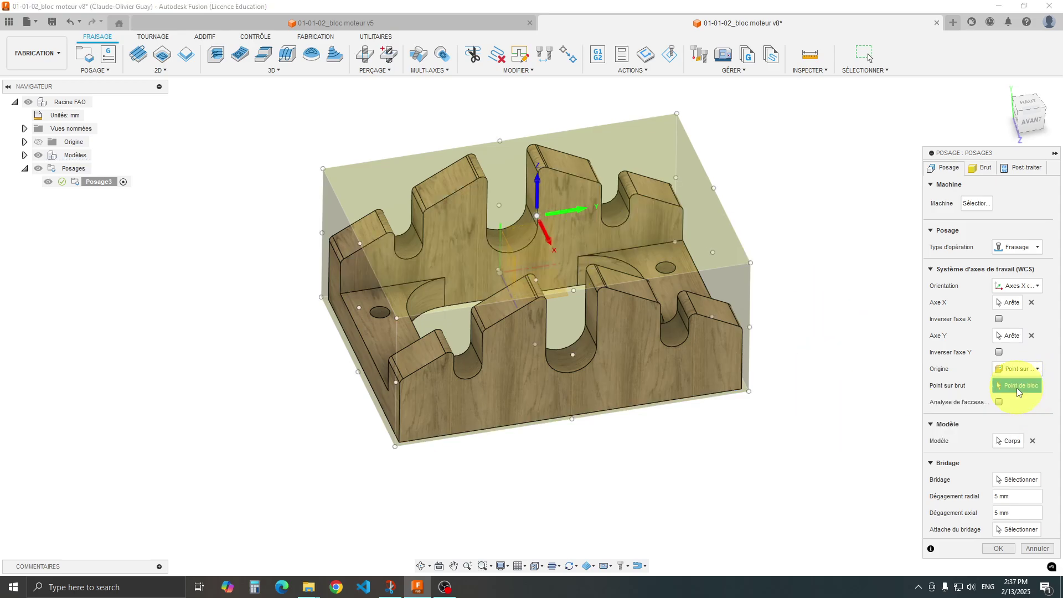
{"action": "mouse_move", "coordinate": [540, 227]}
{"action": "middle_mouse_down", "text": "shift"}
{"action": "mouse_move", "coordinate": [539, 239]}
{"action": "mouse_move", "coordinate": [531, 228]}
{"action": "middle_mouse_up", "text": "shift"}
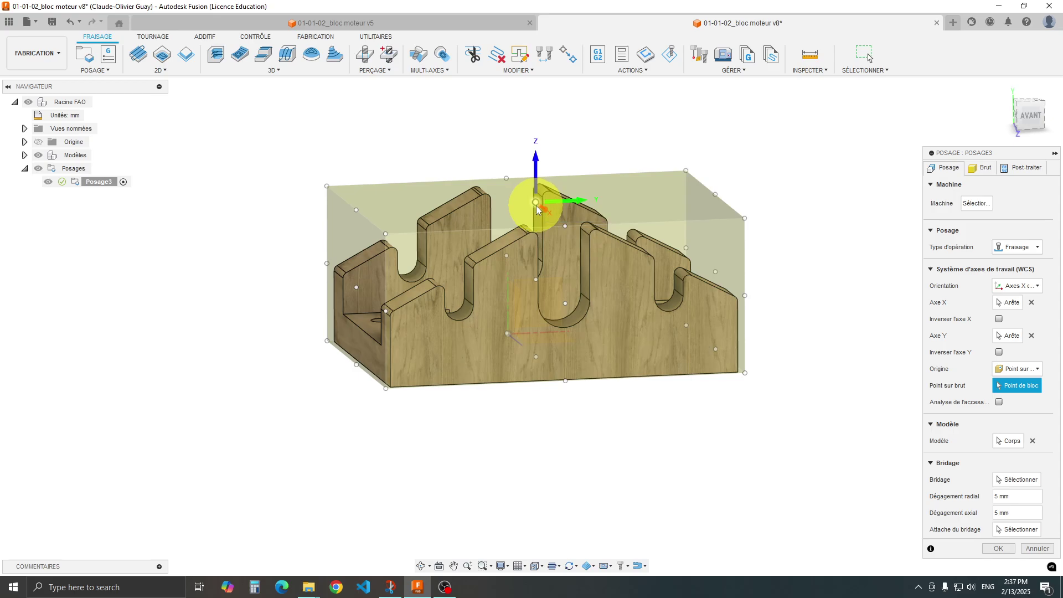
{"action": "left_click", "coordinate": [386, 392]}
{"action": "middle_click_drag", "start_coordinate": [409, 404], "coordinate": [465, 438], "text": "shift"}
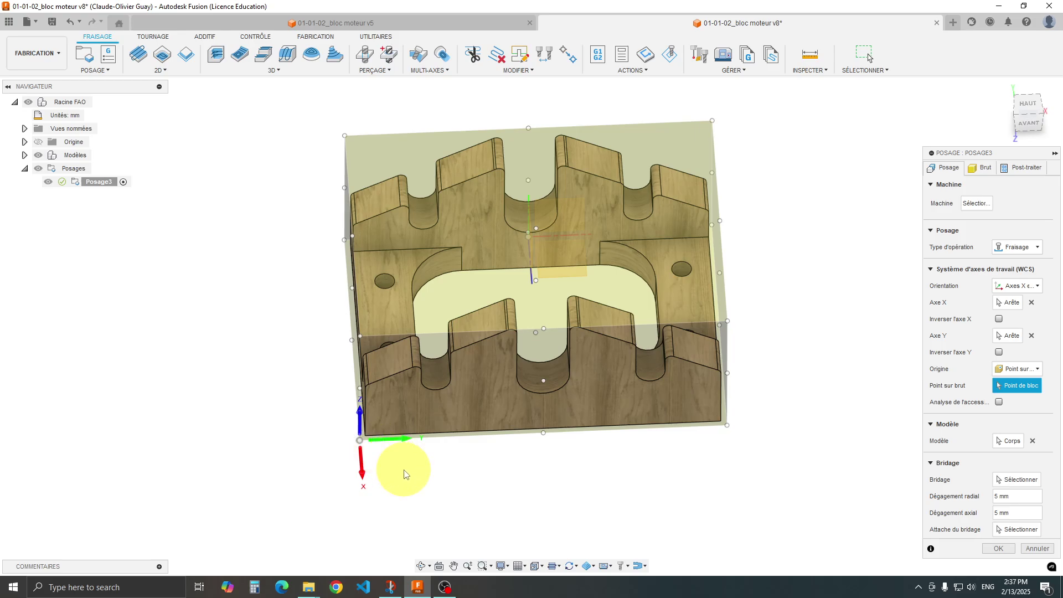
{"action": "middle_click_drag", "start_coordinate": [403, 474], "coordinate": [485, 455], "text": "shift"}
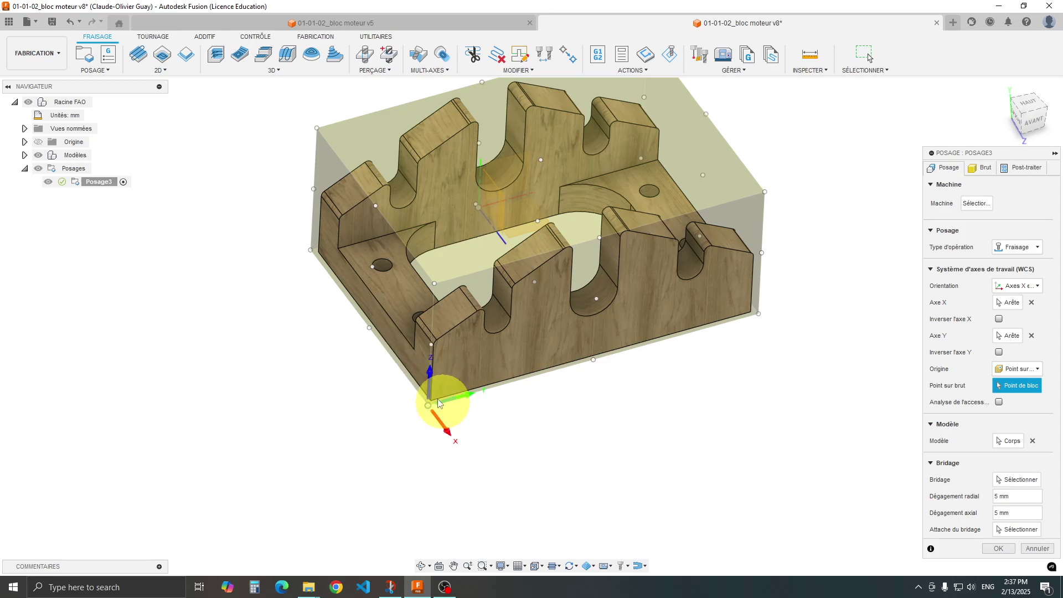
{"action": "middle_click_drag", "start_coordinate": [514, 422], "coordinate": [516, 427], "text": "shift"}
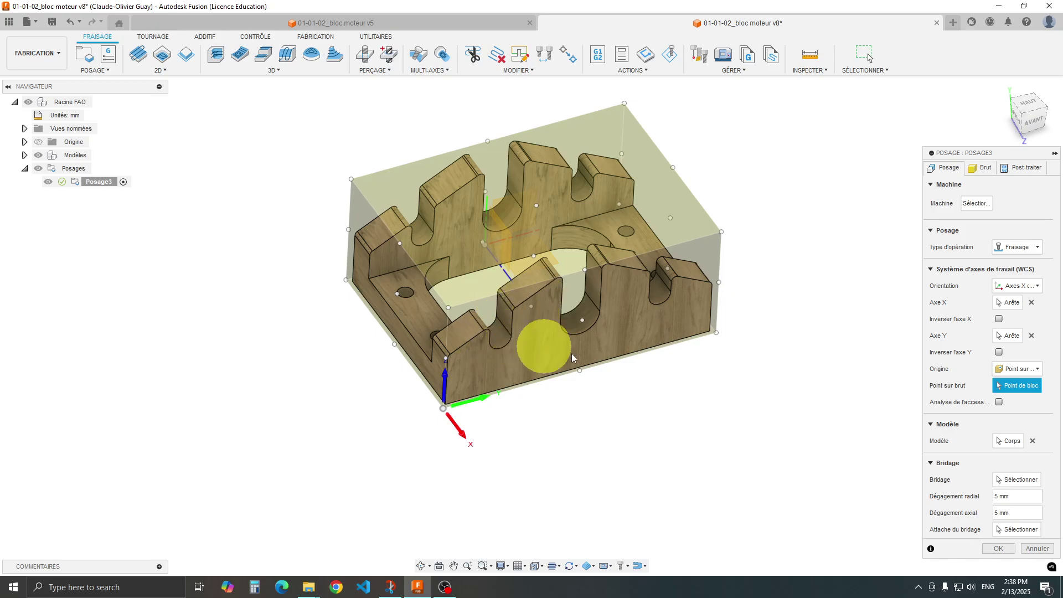
{"action": "middle_click_drag", "start_coordinate": [626, 394], "coordinate": [623, 396], "text": "shift"}
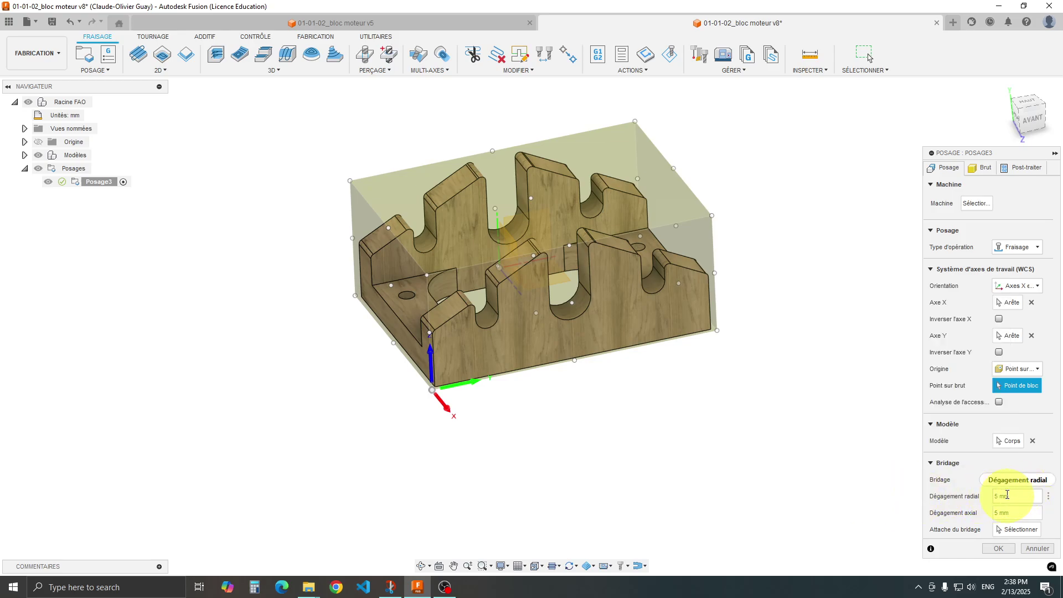
{"action": "left_click", "coordinate": [994, 548]}
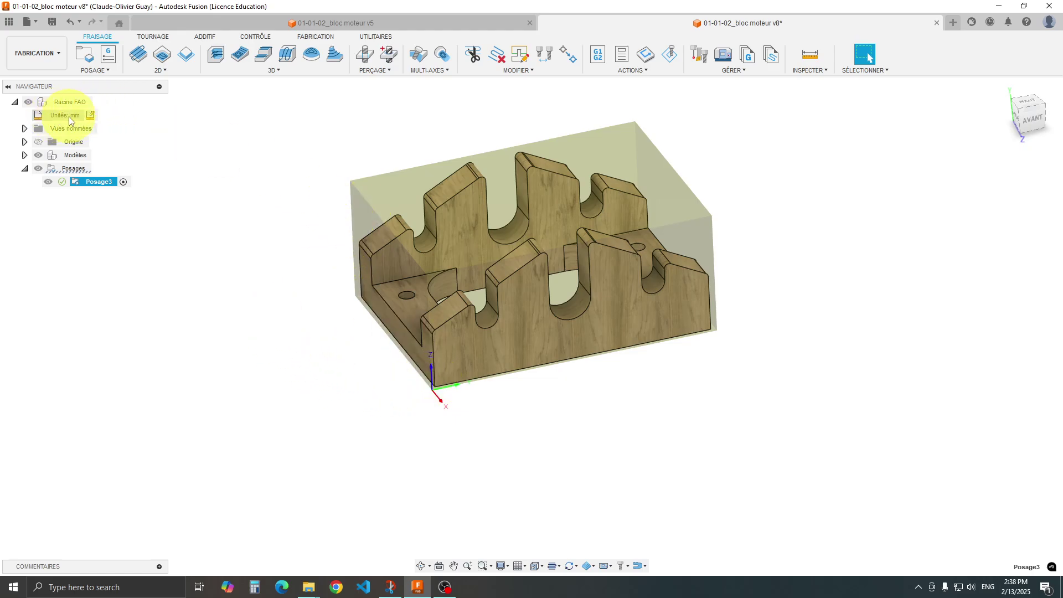
Step: Change the document's active units to inches (Pouce) without making them the default
{"action": "left_click", "coordinate": [92, 116]}
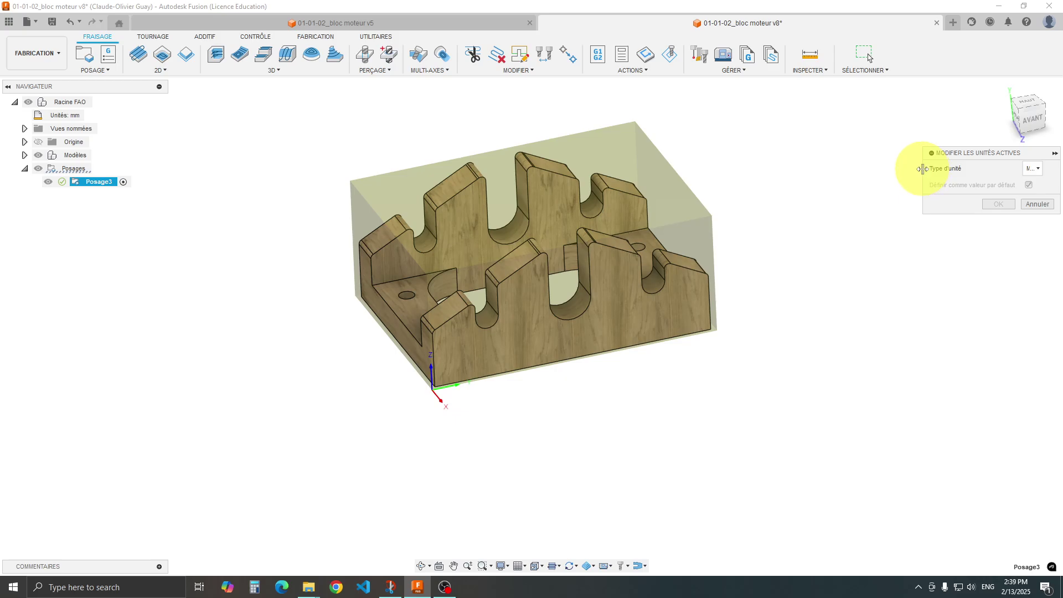
{"action": "left_click_drag", "start_coordinate": [921, 168], "coordinate": [840, 166]}
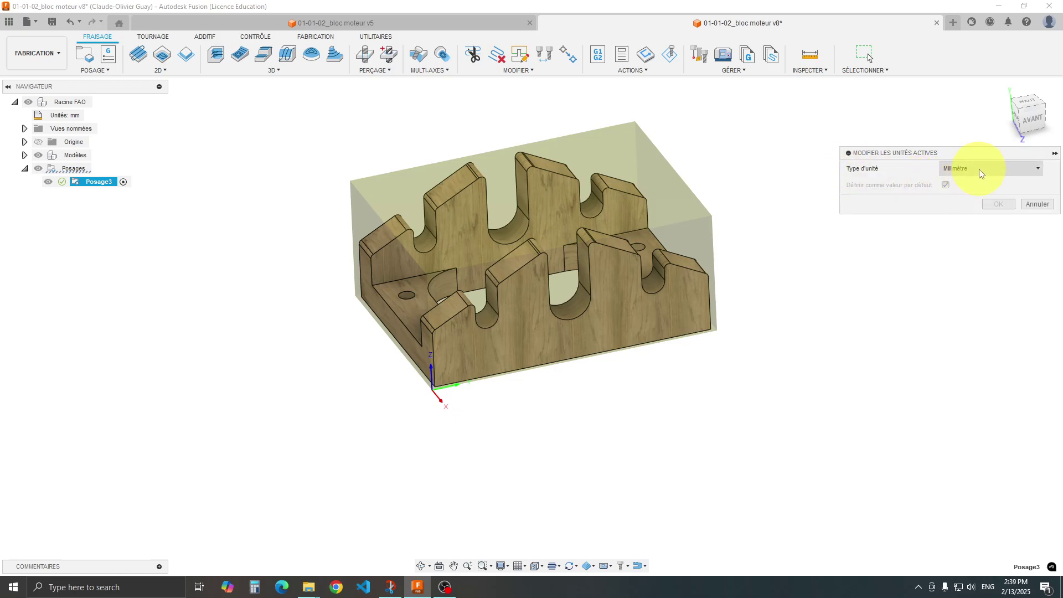
{"action": "left_click", "coordinate": [987, 168]}
{"action": "left_click", "coordinate": [961, 190]}
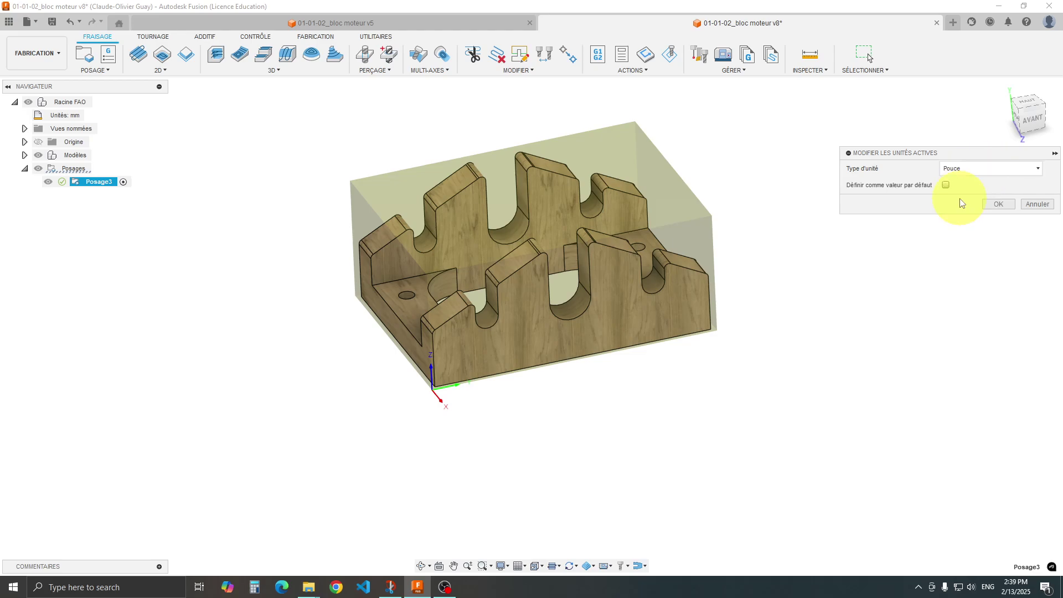
{"action": "left_click", "coordinate": [1003, 204]}
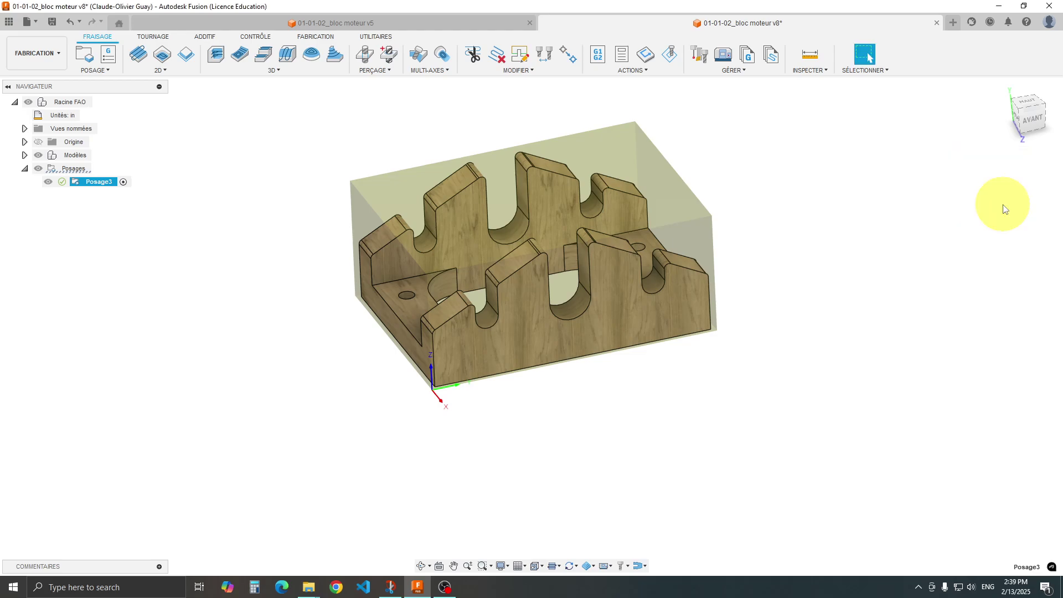
Step: Reopen the Posage3 setup for editing and collapse its Bridage section
{"action": "right_click", "coordinate": [89, 183]}
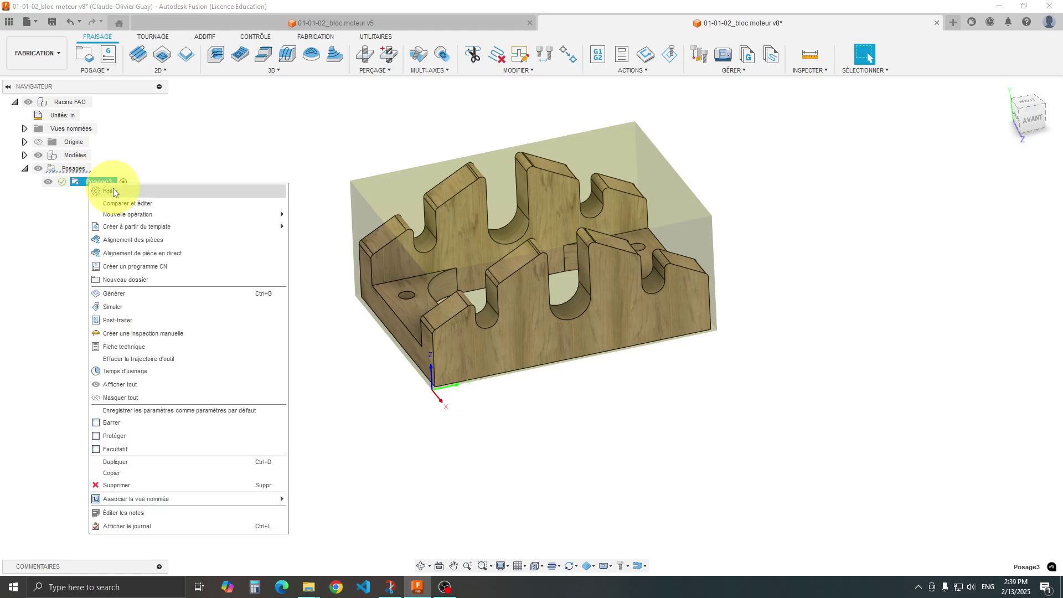
{"action": "left_click", "coordinate": [113, 192]}
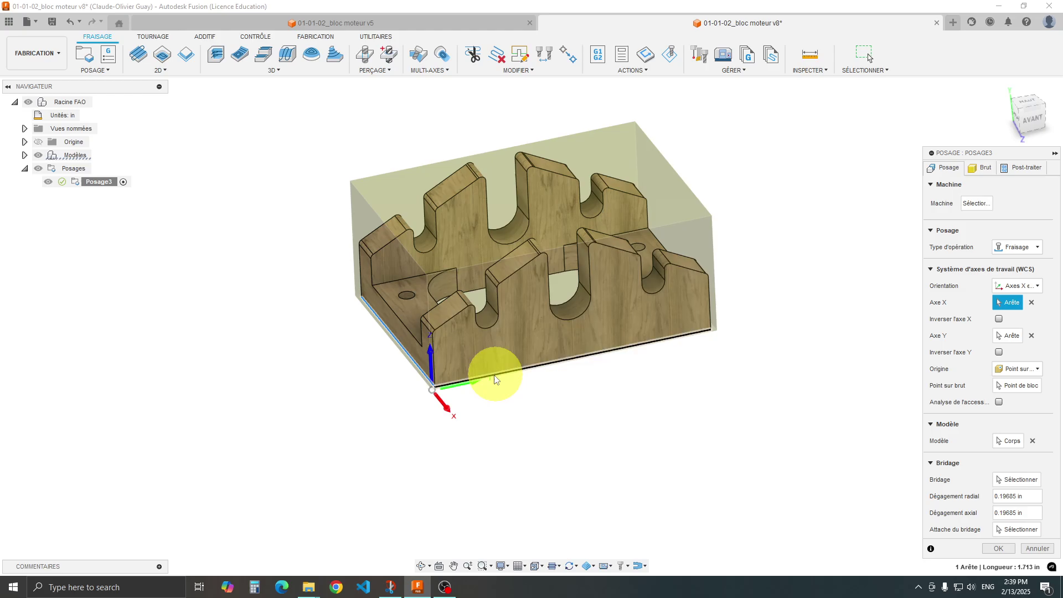
{"action": "mouse_move", "coordinate": [510, 415]}
{"action": "middle_mouse_down", "text": "shift"}
{"action": "mouse_move", "coordinate": [540, 415]}
{"action": "mouse_move", "coordinate": [513, 423]}
{"action": "middle_mouse_up", "text": "shift"}
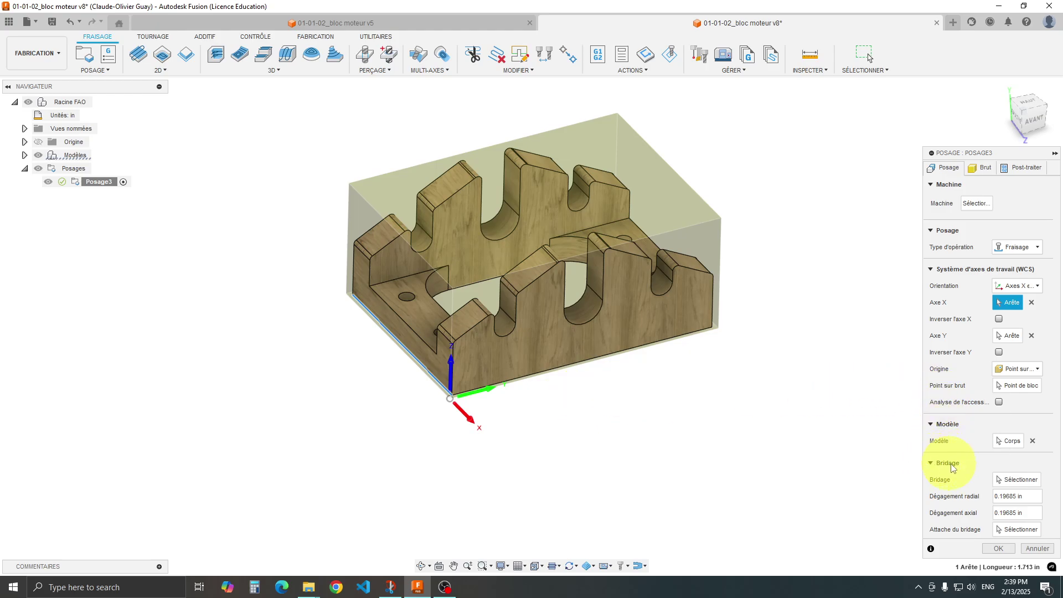
{"action": "mouse_move", "coordinate": [953, 470]}
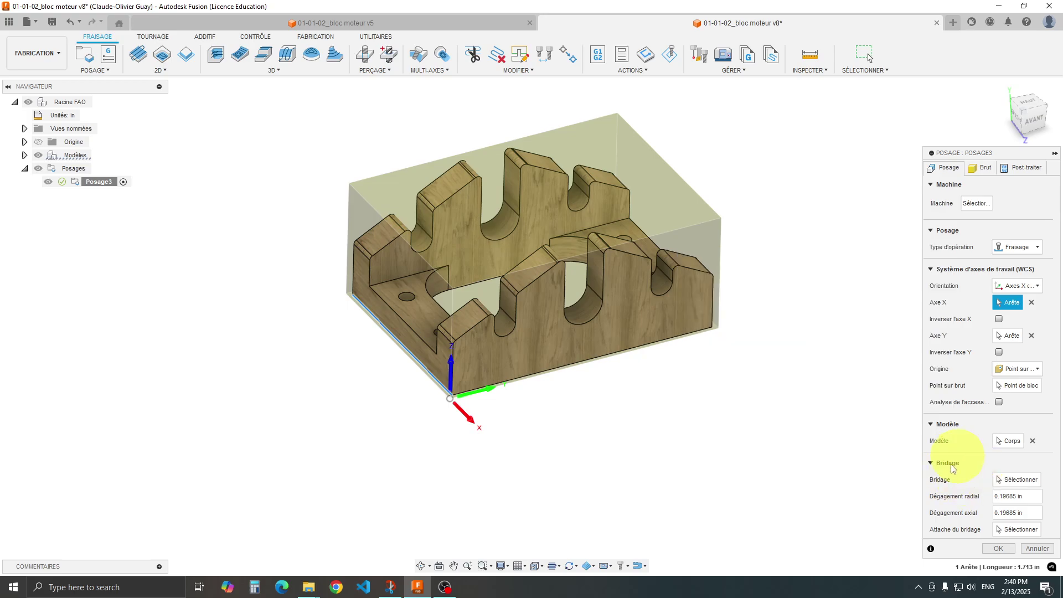
{"action": "left_click", "coordinate": [932, 463]}
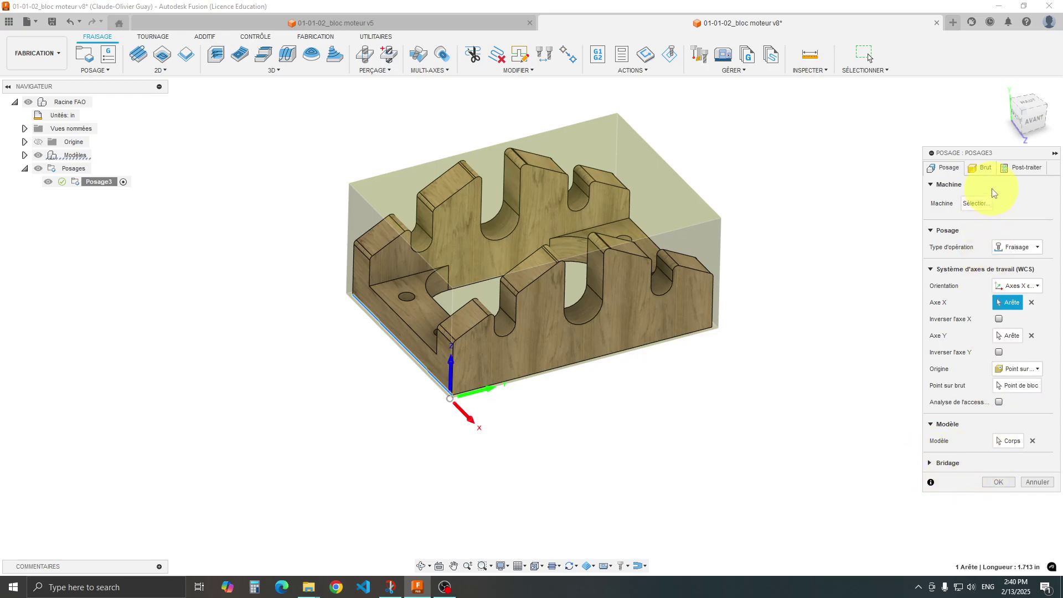
Step: Set the setup's stock mode to the fixed-size box (Boîte à taille fixe)
{"action": "left_click", "coordinate": [984, 169]}
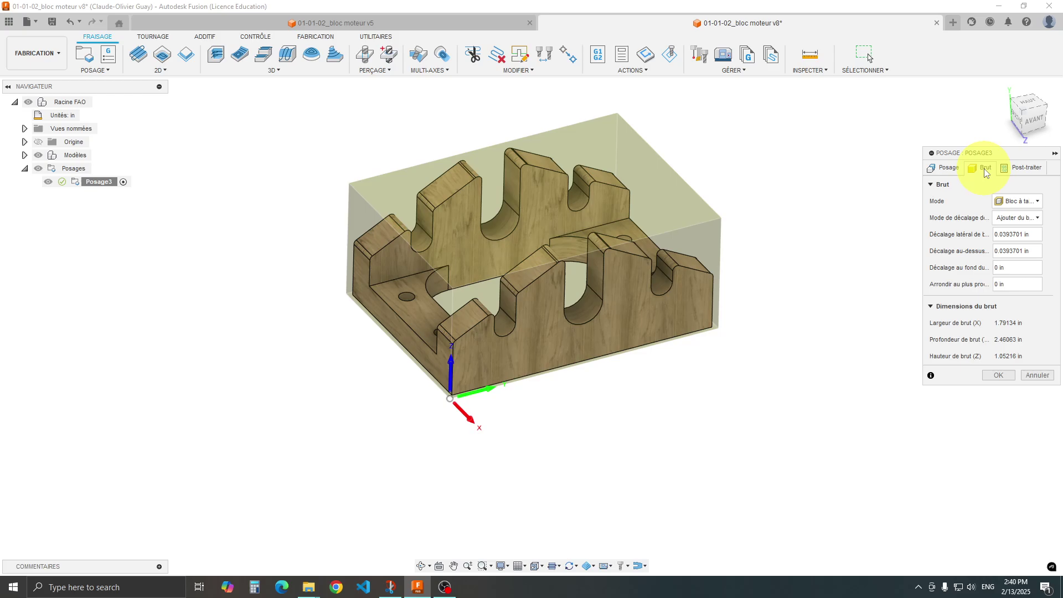
{"action": "left_click", "coordinate": [1015, 202]}
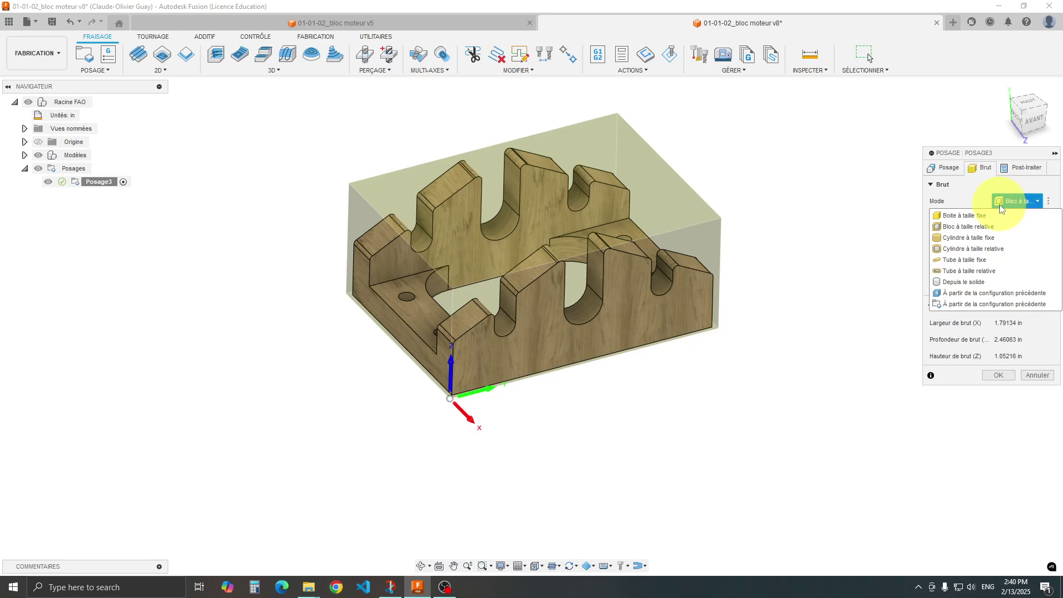
{"action": "left_click", "coordinate": [954, 216]}
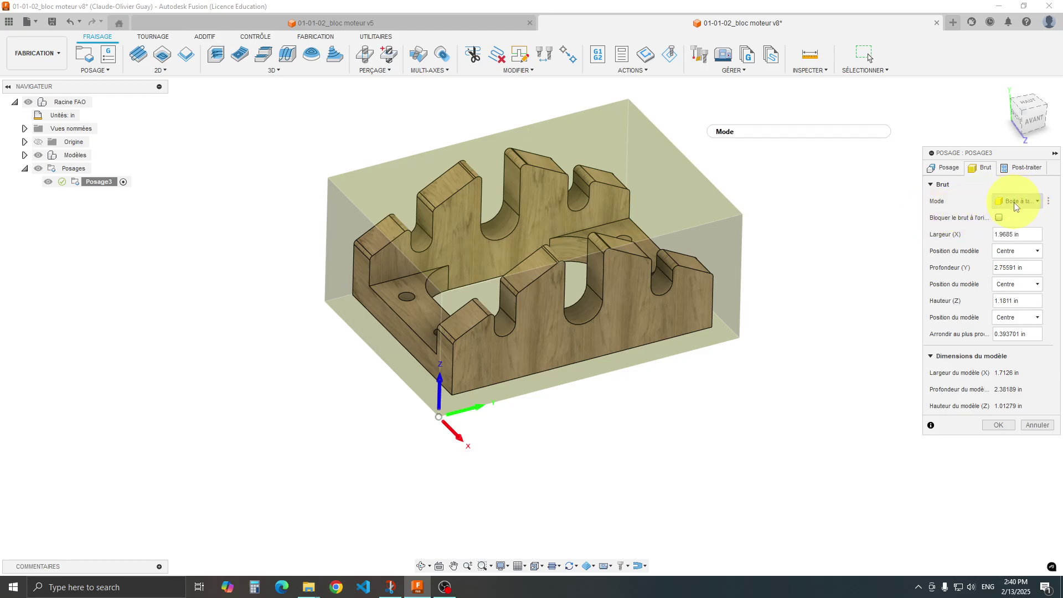
{"action": "mouse_move", "coordinate": [1014, 205]}
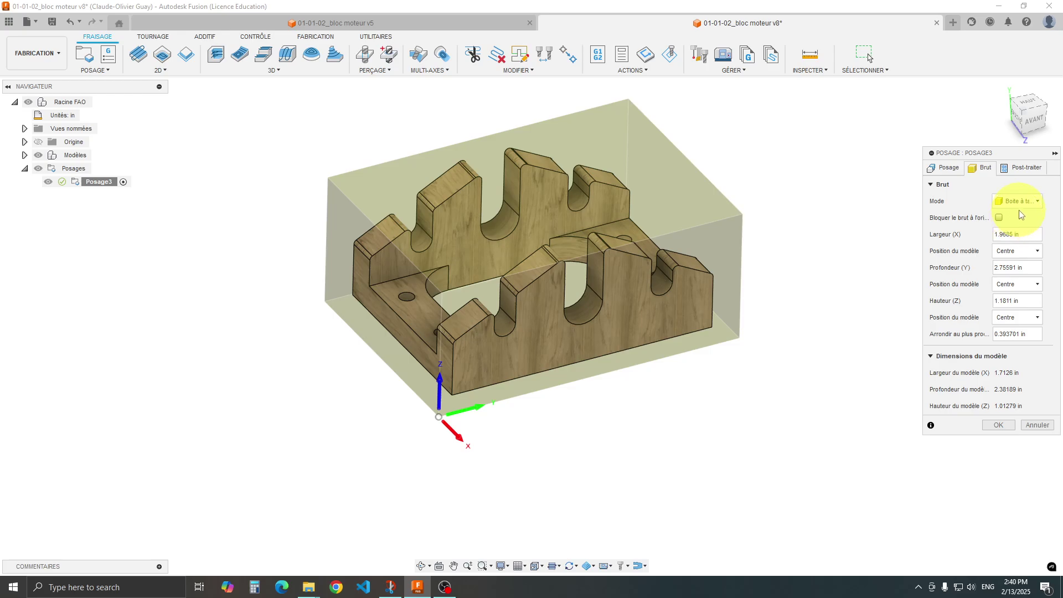
{"action": "middle_click_drag", "start_coordinate": [864, 296], "coordinate": [858, 314]}
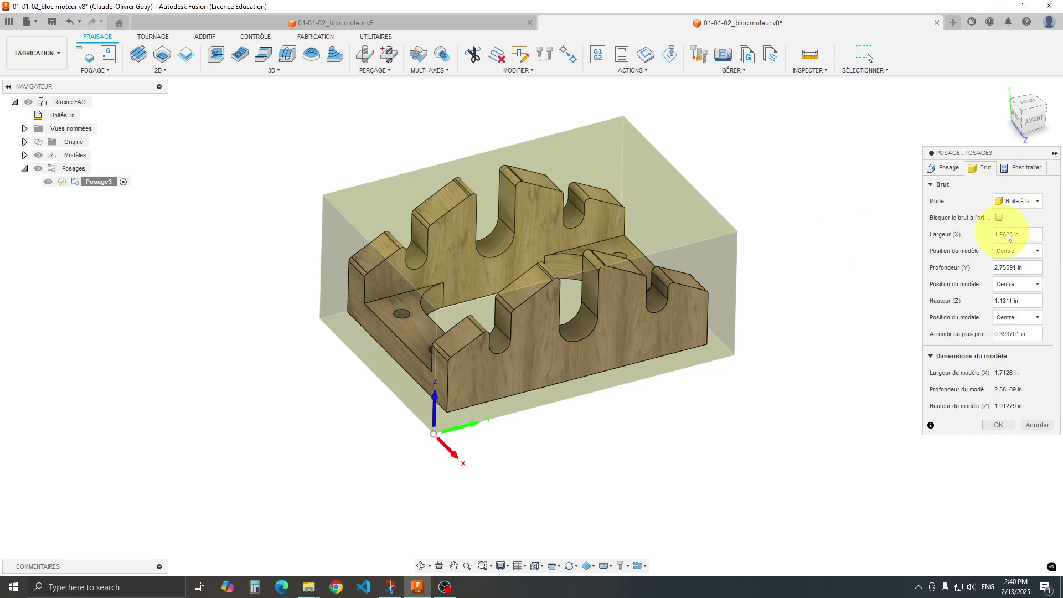
{"action": "left_click", "coordinate": [1014, 200]}
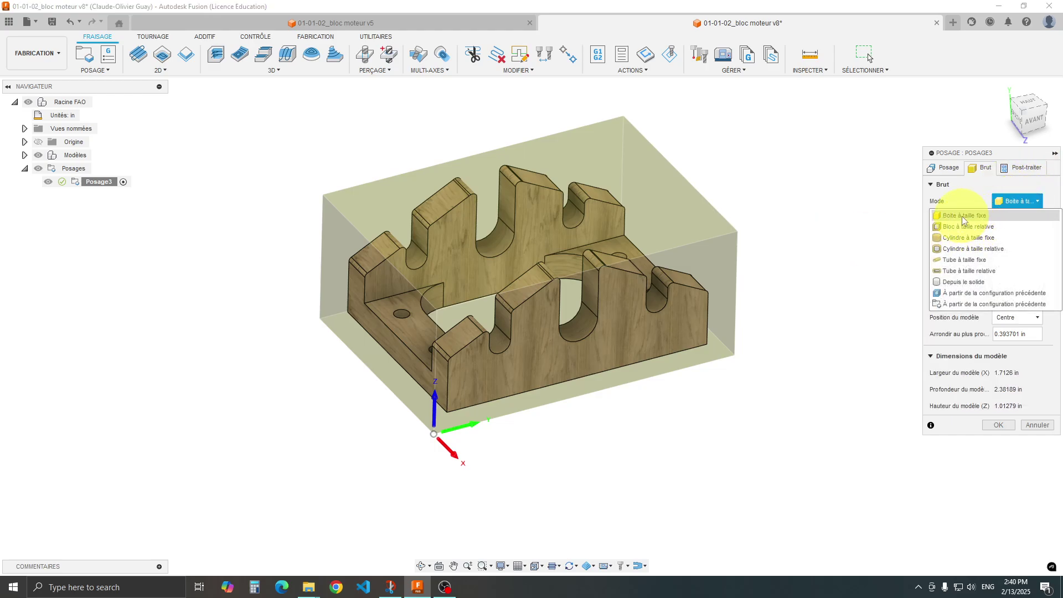
{"action": "left_click", "coordinate": [964, 216]}
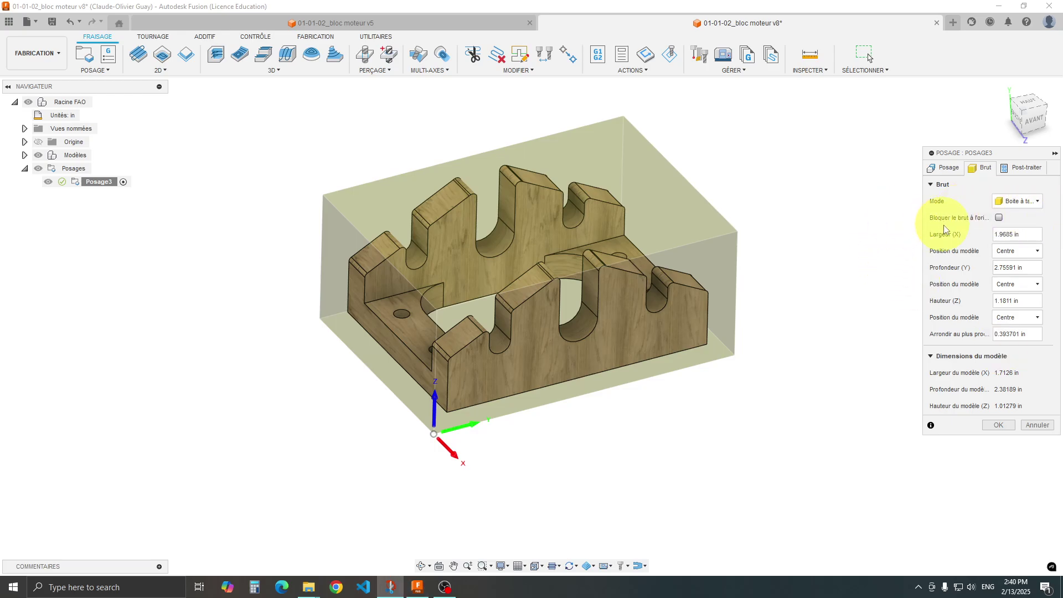
Step: Set the fixed-size stock's width (X) to 2 in and its depth (Y) to 2.5 in
{"action": "left_click", "coordinate": [1021, 235]}
{"action": "left_click_drag", "start_coordinate": [1021, 234], "coordinate": [980, 235]}
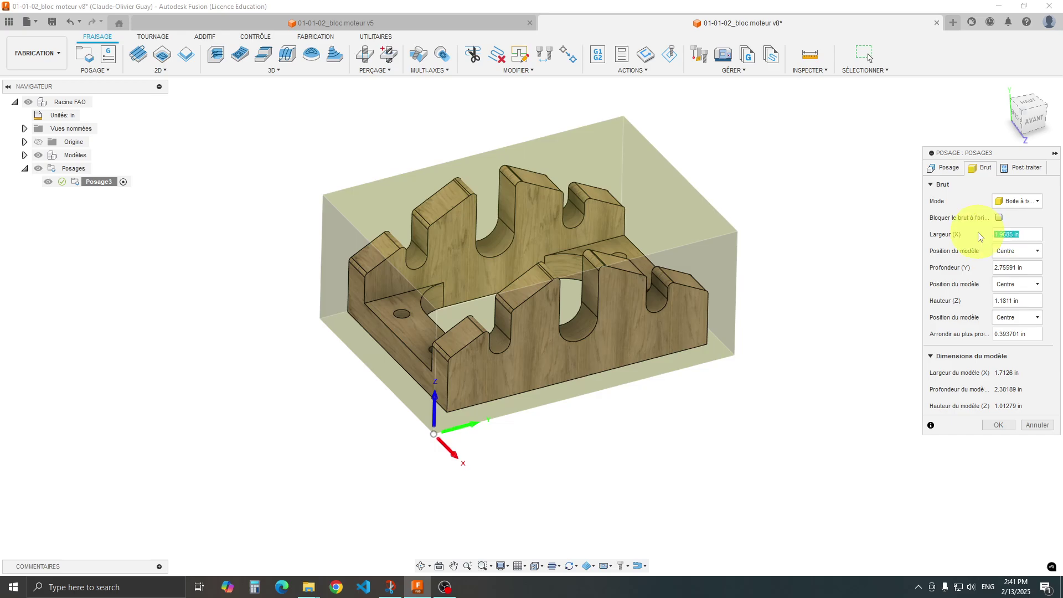
{"action": "type", "text": "2"}
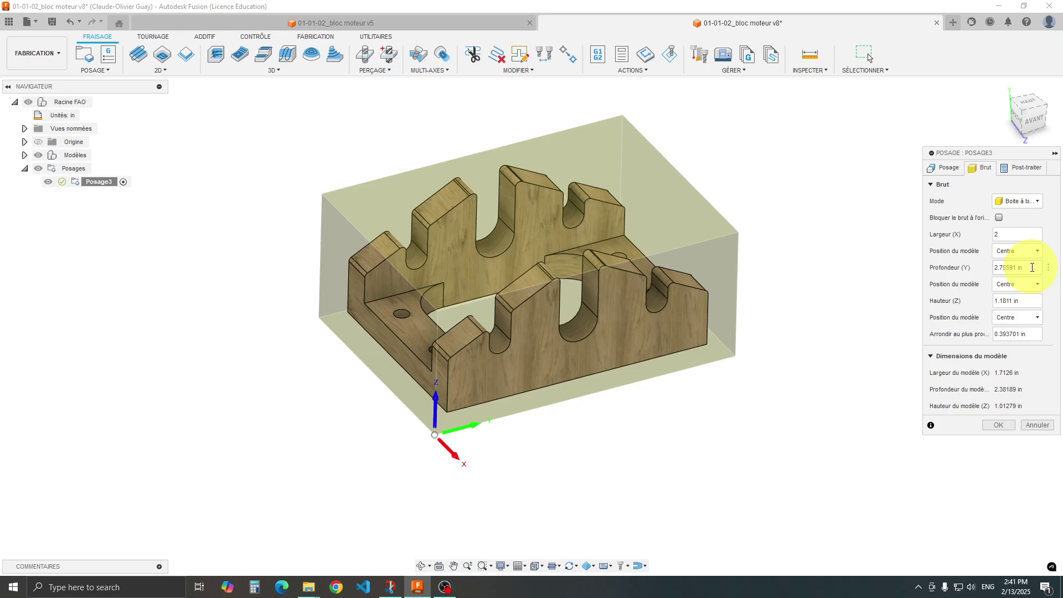
{"action": "left_click_drag", "start_coordinate": [1027, 268], "coordinate": [995, 270]}
{"action": "type", "text": "2.5"}
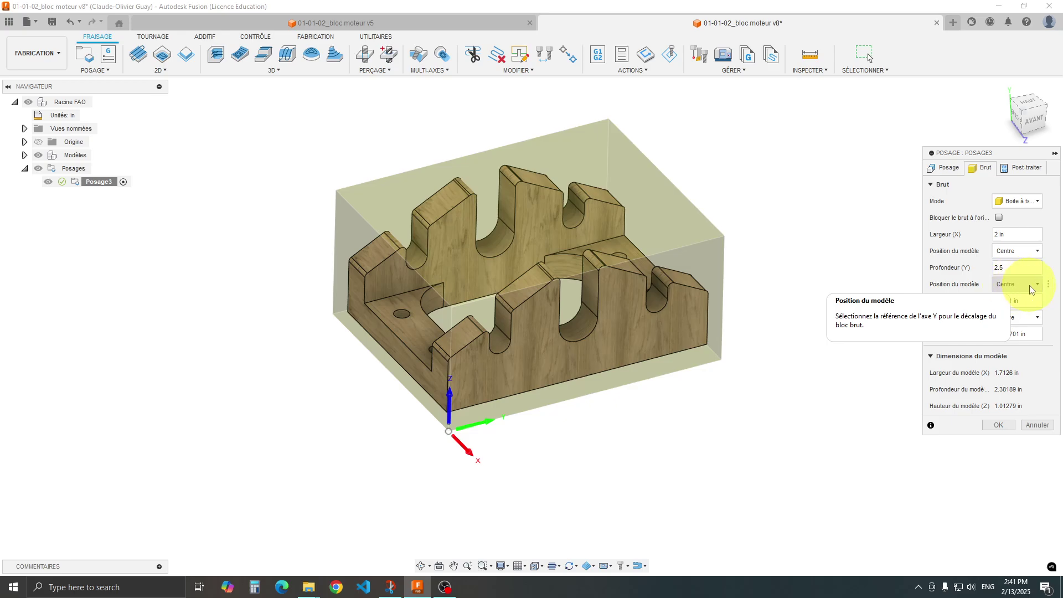
Step: Set the stock's height (Z) to 1.125 in, checking the block from the front view
{"action": "left_click", "coordinate": [1032, 115]}
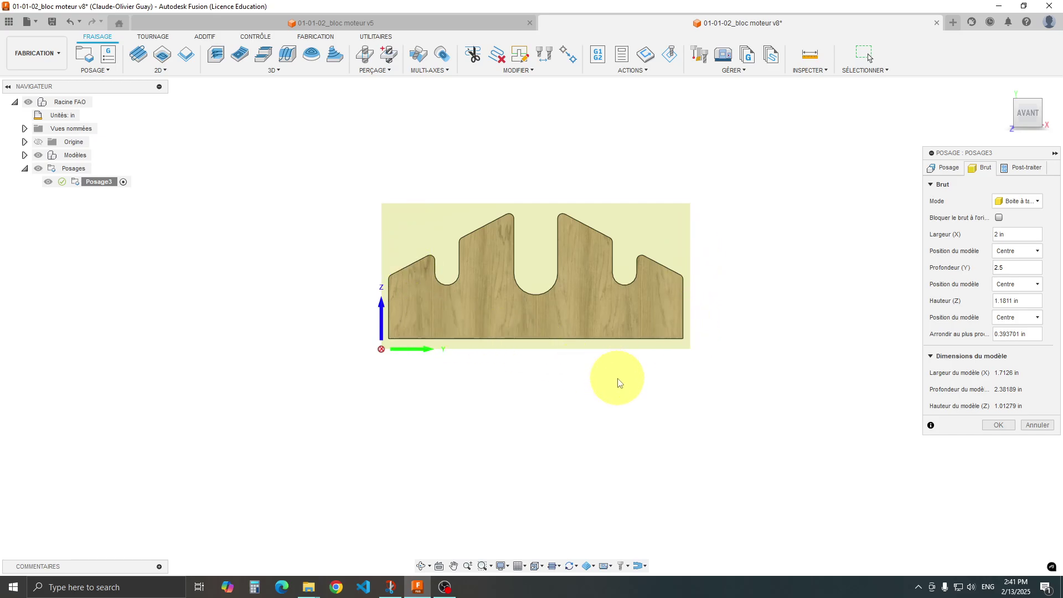
{"action": "left_click", "coordinate": [1003, 301]}
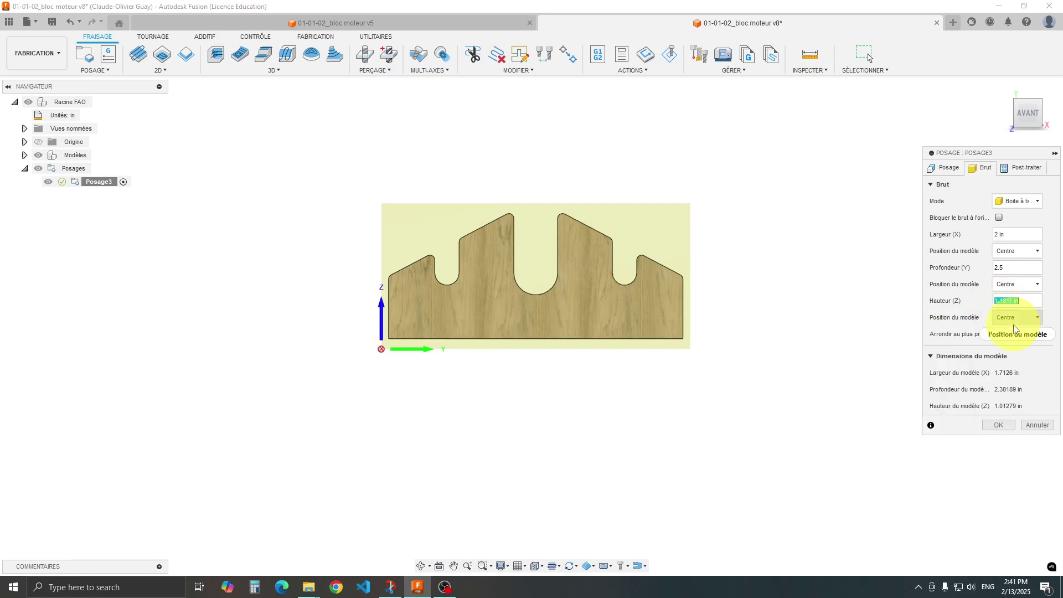
{"action": "type", "text": "1"}
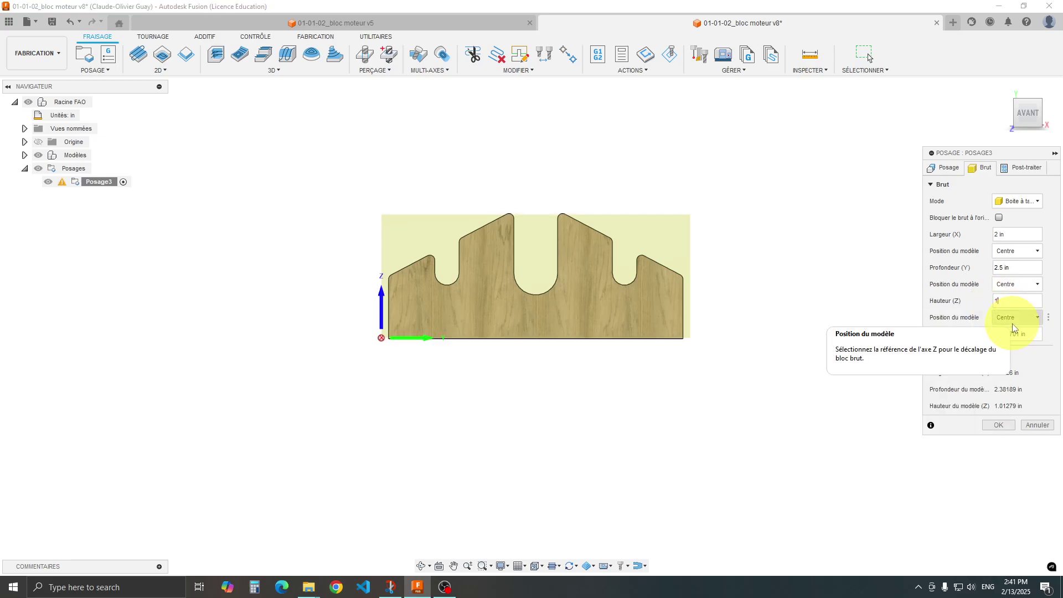
{"action": "type", "text": ".125"}
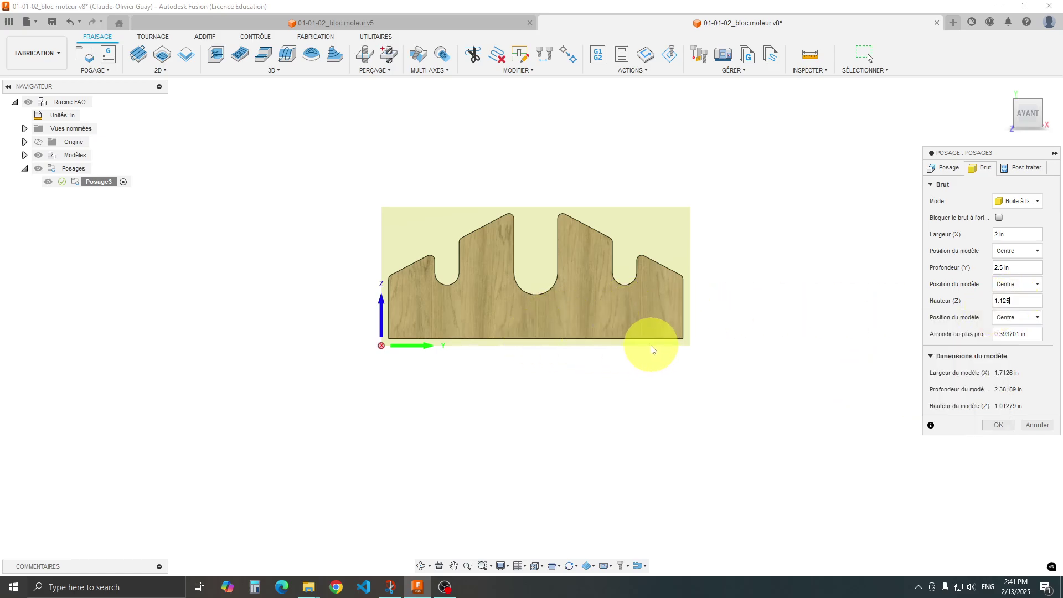
Step: Set the model's Z position in the stock to offset from the bottom (Décalage par rapport au dessous (-Z)) and accept the setup
{"action": "scroll", "coordinate": [450, 332], "scroll_direction": "up", "scroll_amount": 3}
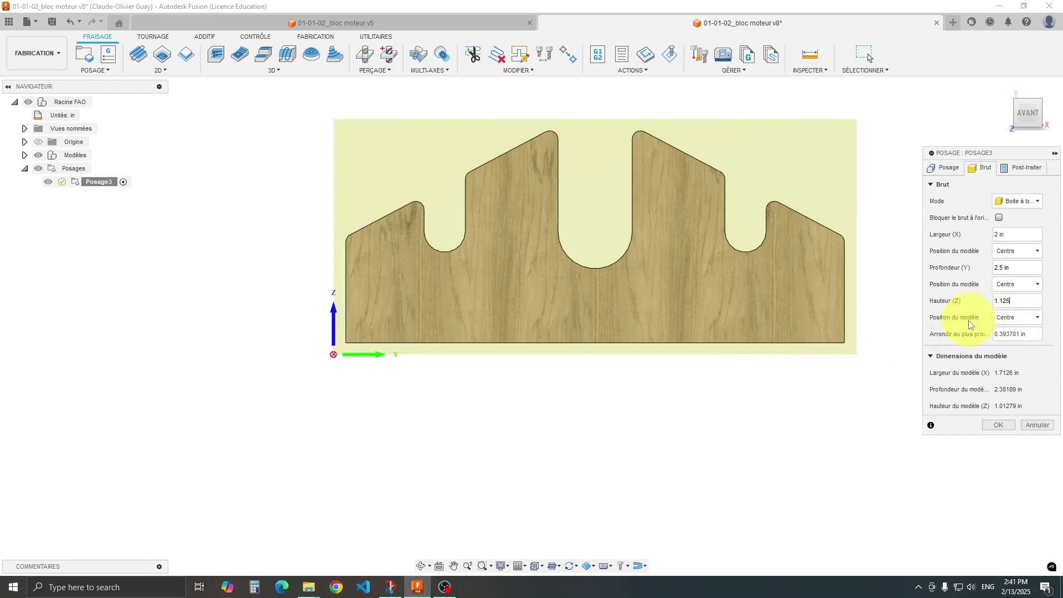
{"action": "left_click", "coordinate": [994, 322]}
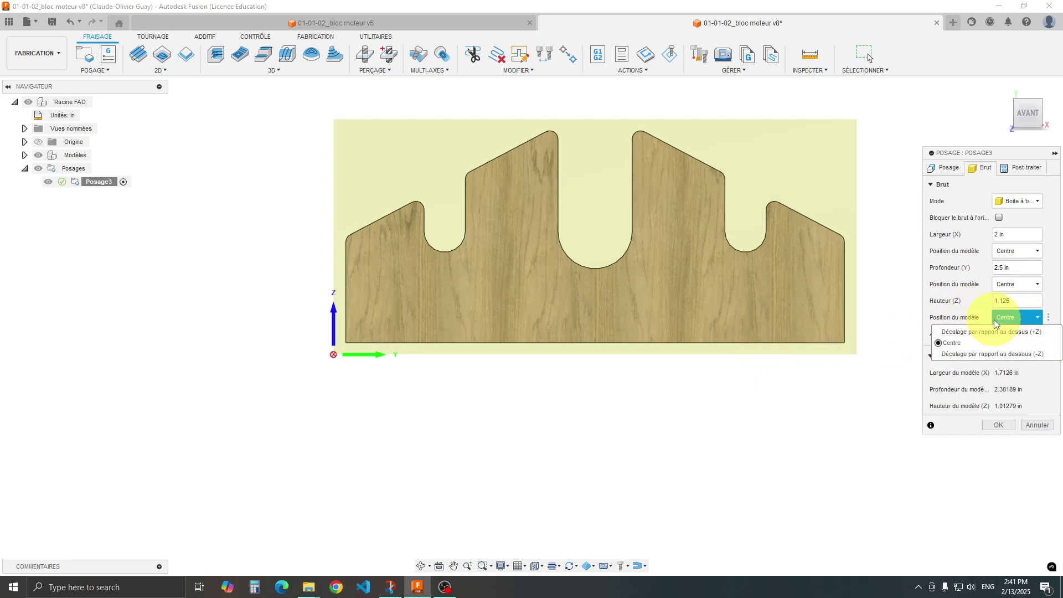
{"action": "left_click", "coordinate": [1000, 355]}
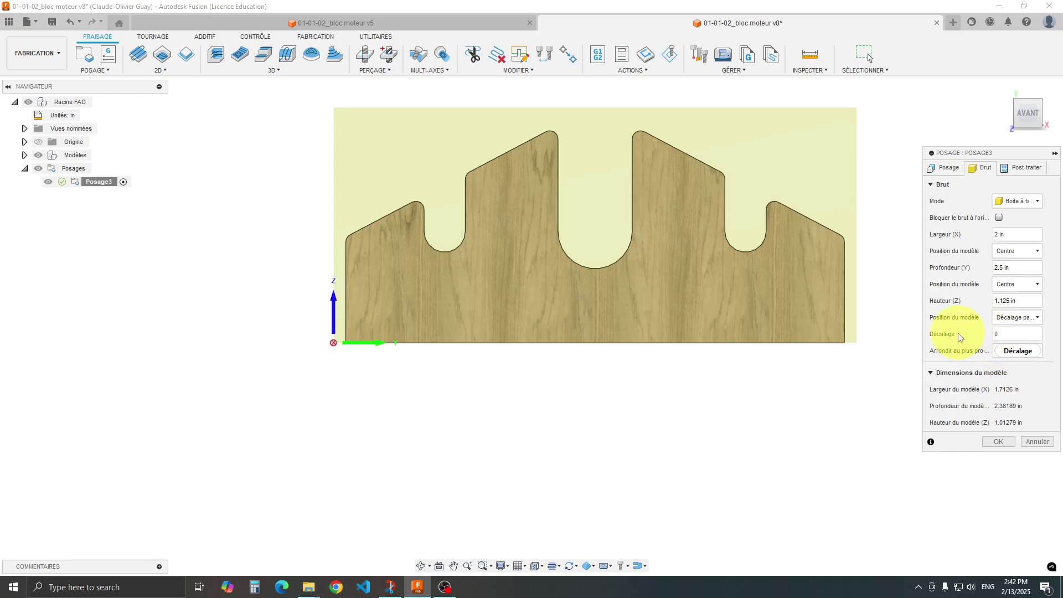
{"action": "mouse_move", "coordinate": [959, 336]}
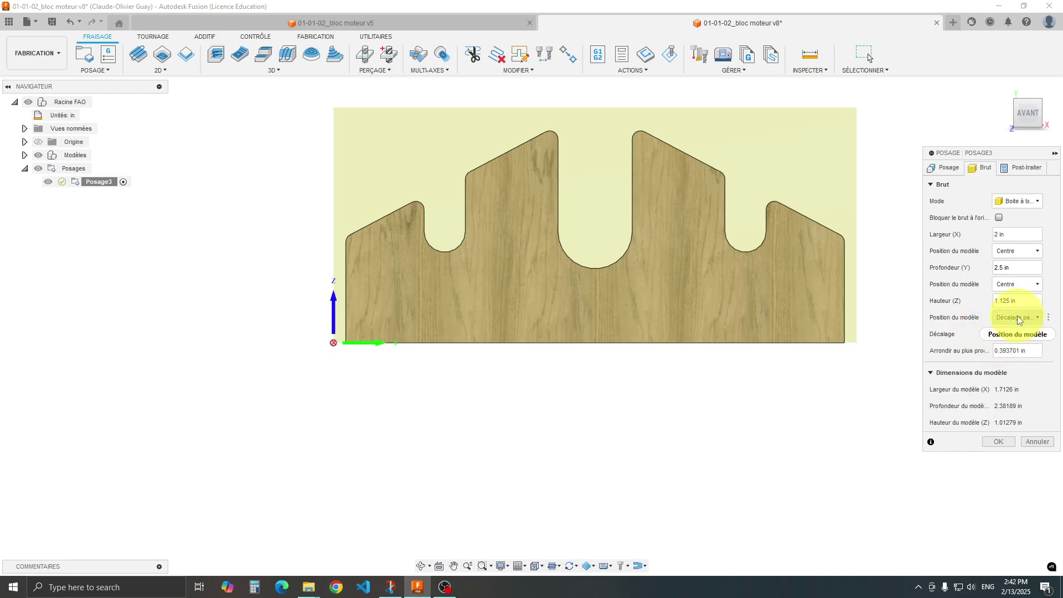
{"action": "left_click", "coordinate": [996, 441]}
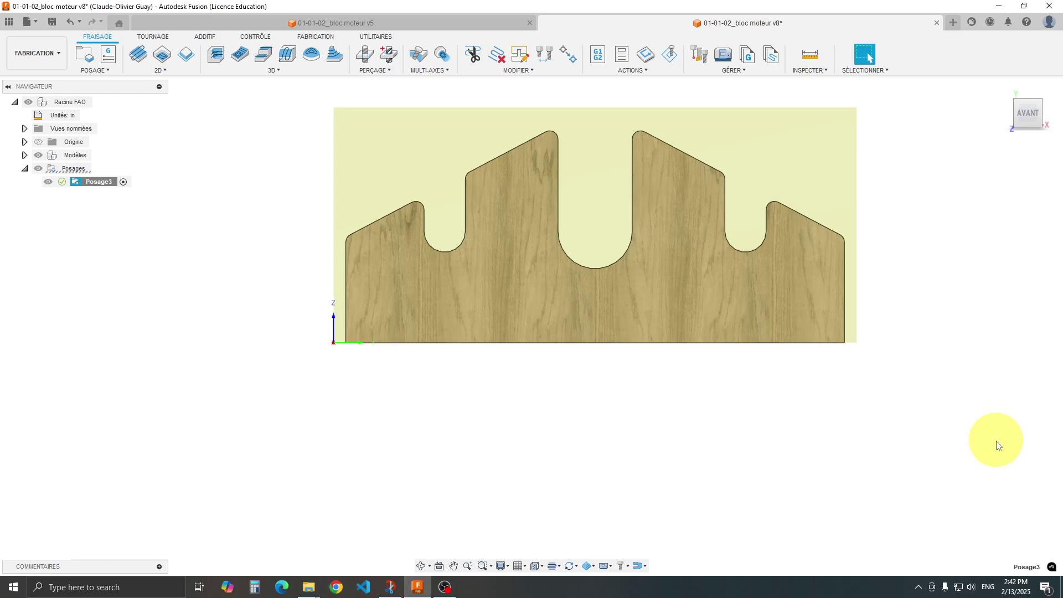
{"action": "middle_click_drag", "start_coordinate": [575, 383], "coordinate": [538, 421], "text": "shift"}
{"action": "scroll", "coordinate": [538, 420], "scroll_direction": "down", "scroll_amount": 3}
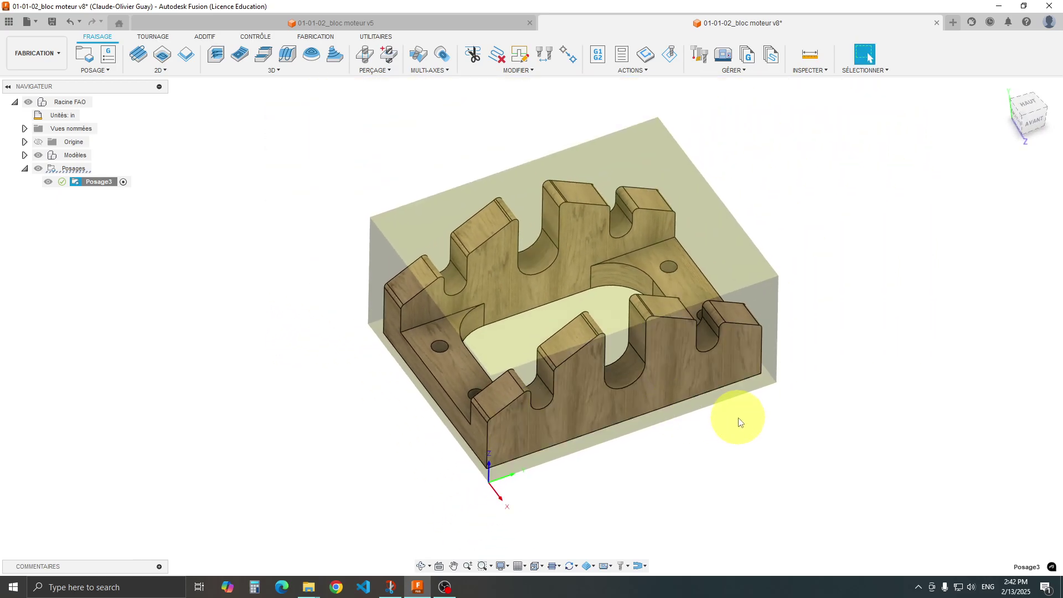